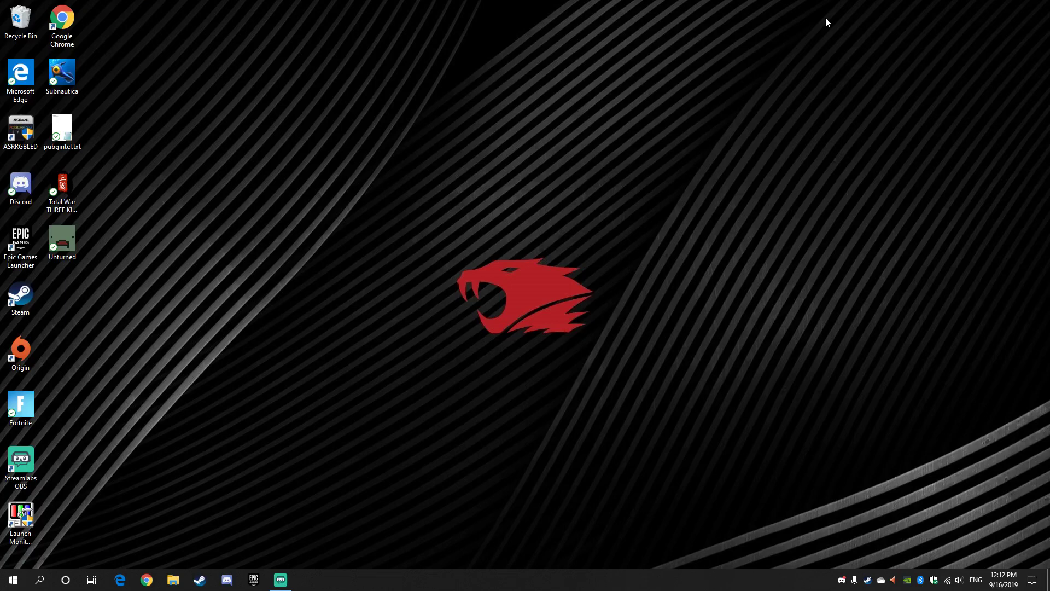
# Open Display settings from the desktop shortcut menu and scroll through the page.
pyautogui.rightClick(666, 152)
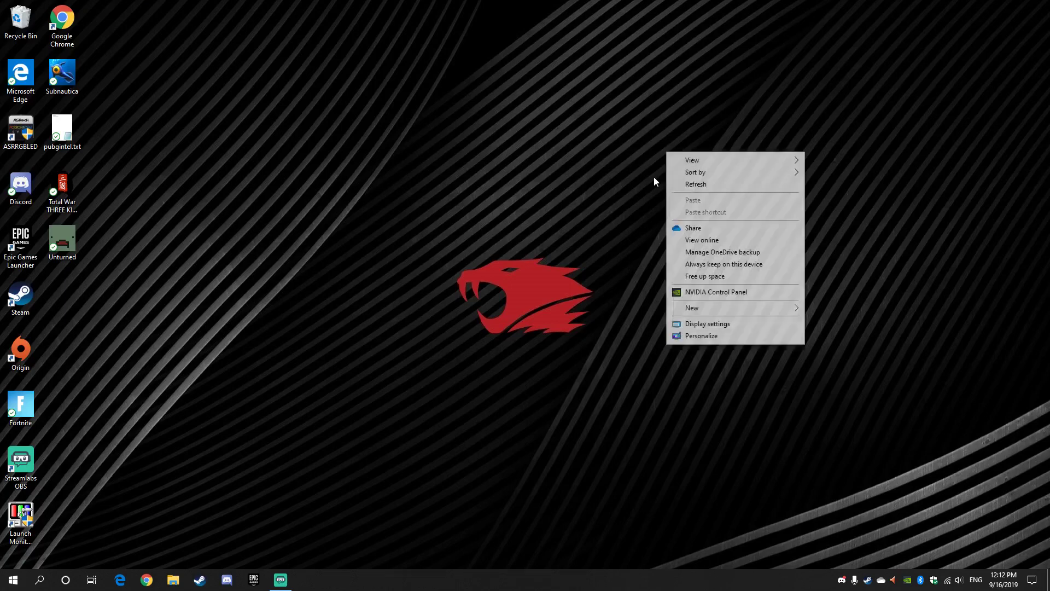
pyautogui.click(718, 326)
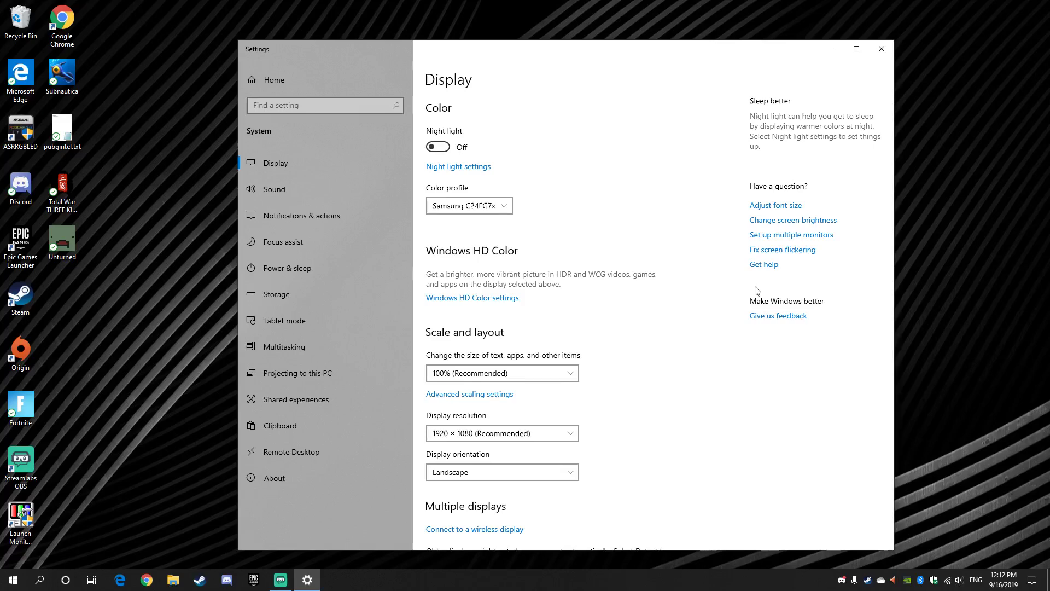
pyautogui.scroll(-3, 513, 417)
pyautogui.scroll(-2, 523, 419)
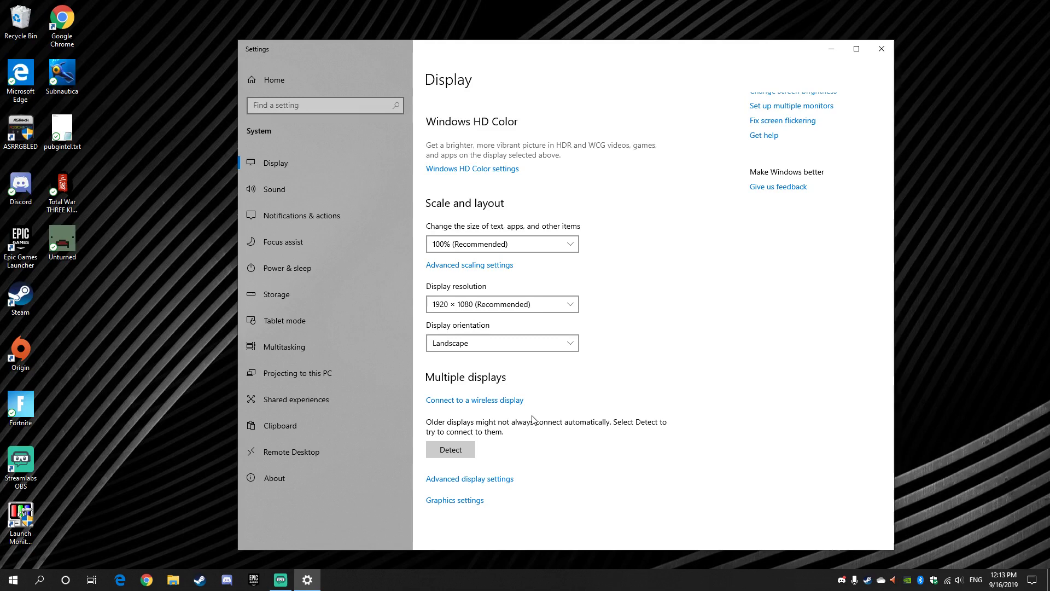
pyautogui.scroll(3, 581, 301)
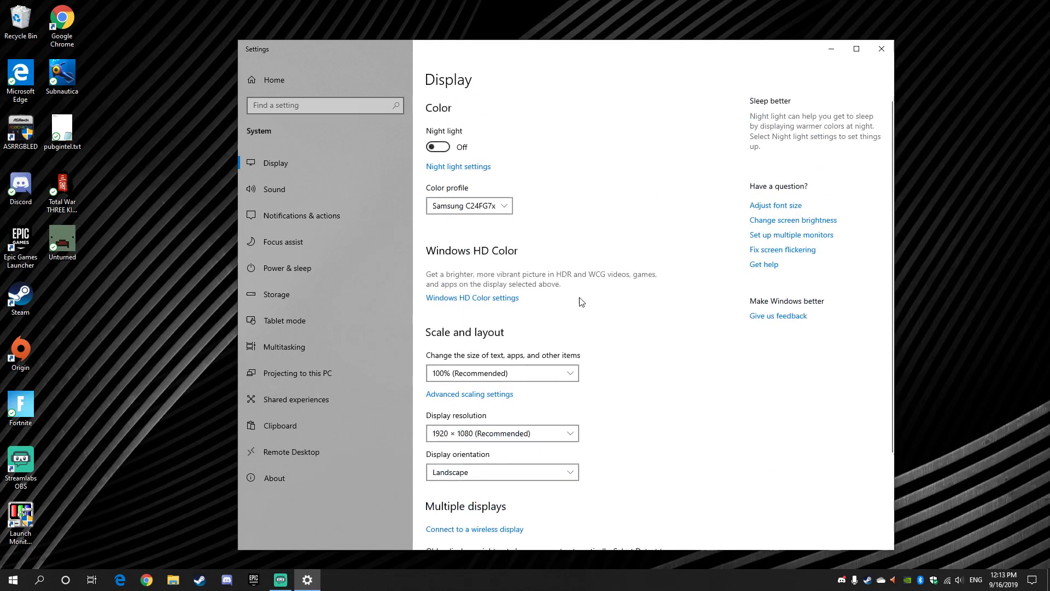
pyautogui.scroll(-3, 581, 301)
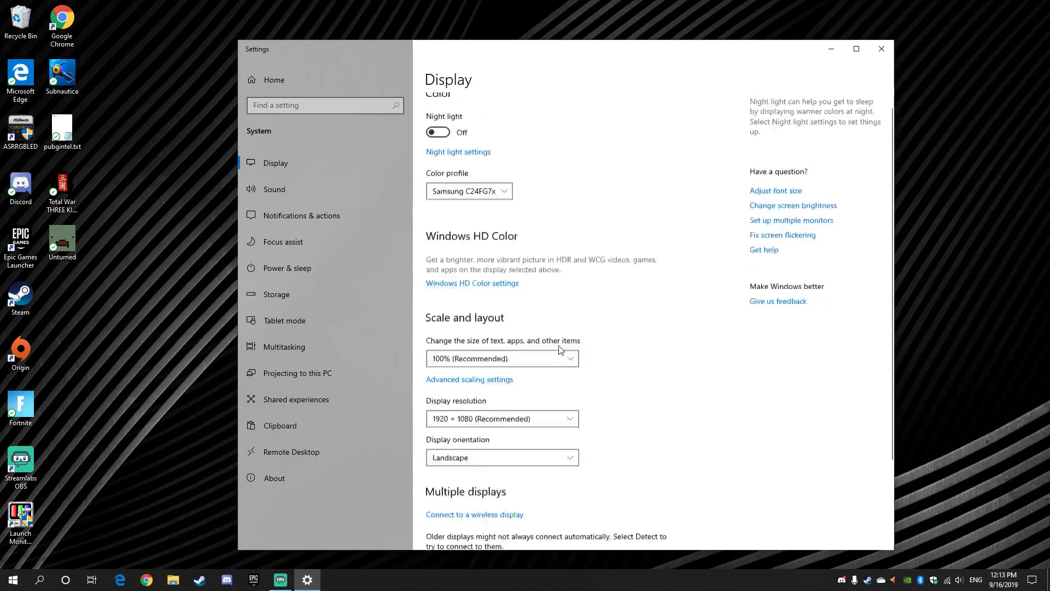
# Reopen Display settings and show Advanced display settings for C24FG7x (1920 × 1080, 143 Hz).
pyautogui.click(881, 49)
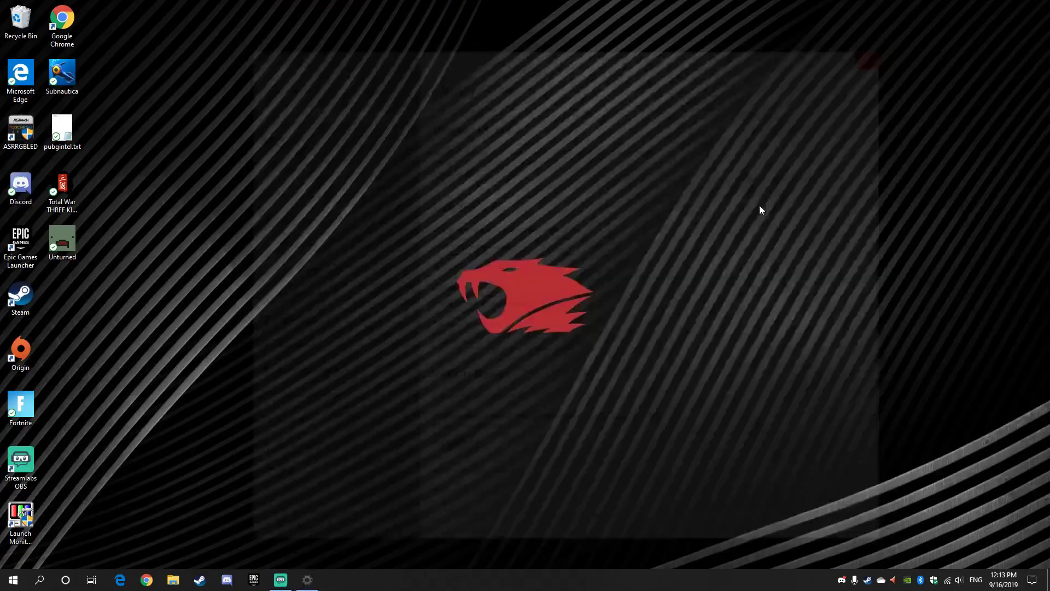
pyautogui.rightClick(731, 245)
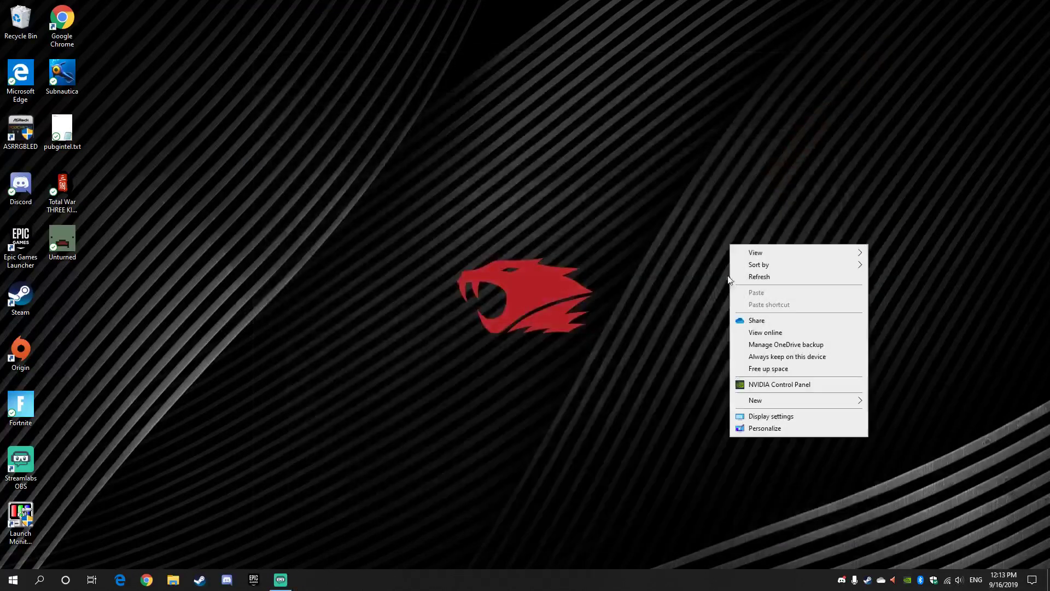
pyautogui.click(767, 417)
pyautogui.scroll(-1, 509, 394)
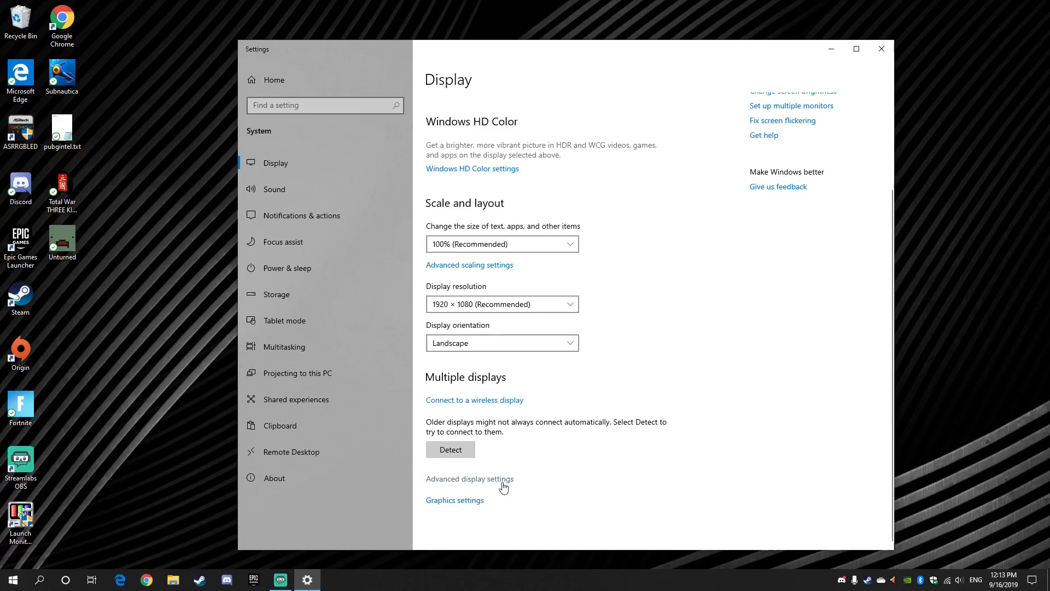
pyautogui.click(465, 485)
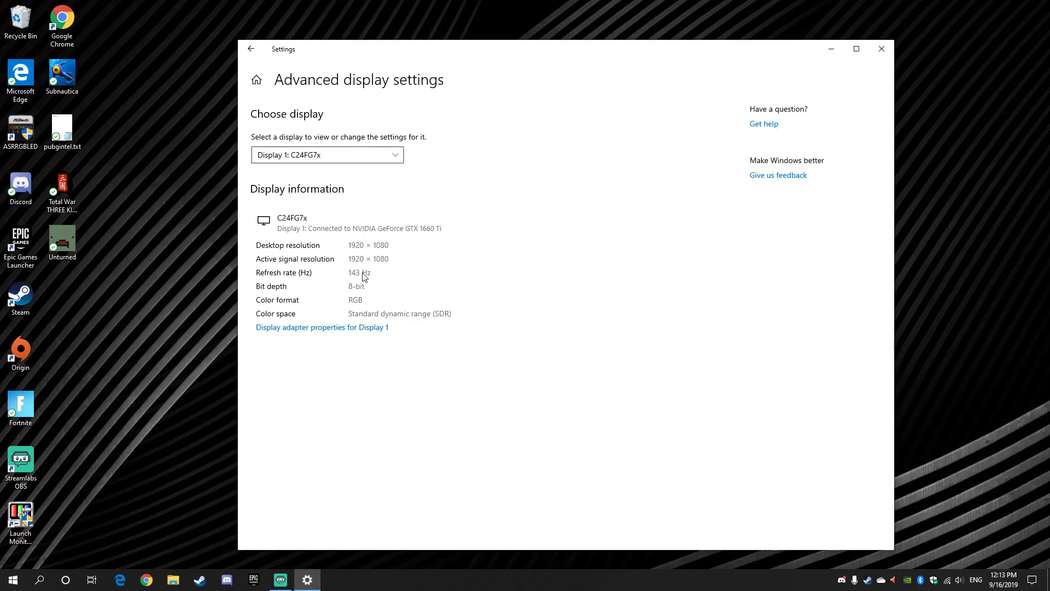
# In Display 1's adapter properties, set the monitor's screen refresh rate to 144 Hertz and apply.
pyautogui.click(311, 330)
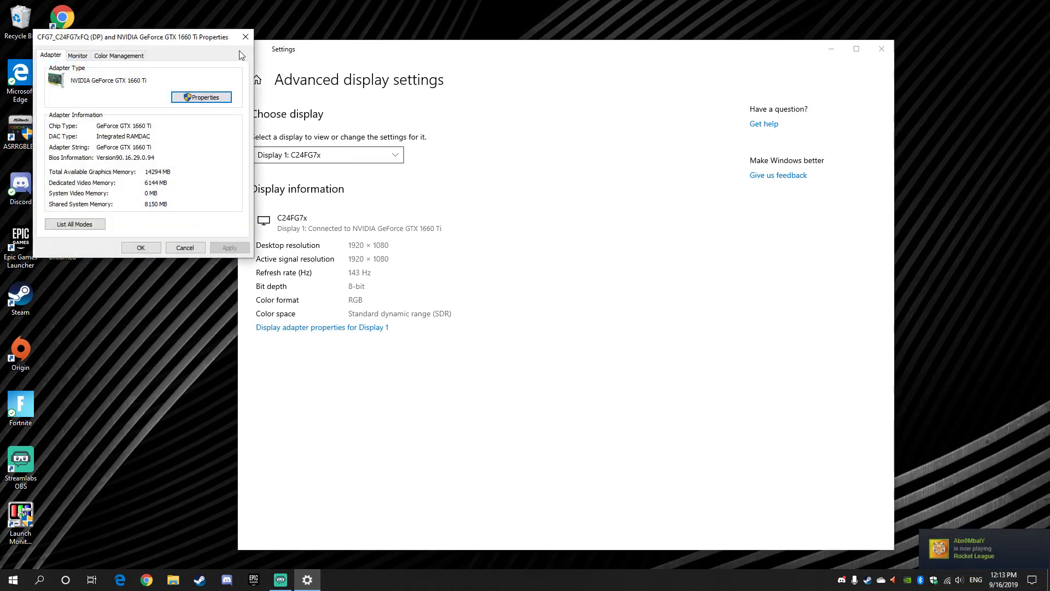
pyautogui.moveTo(131, 37); pyautogui.dragTo(551, 75)
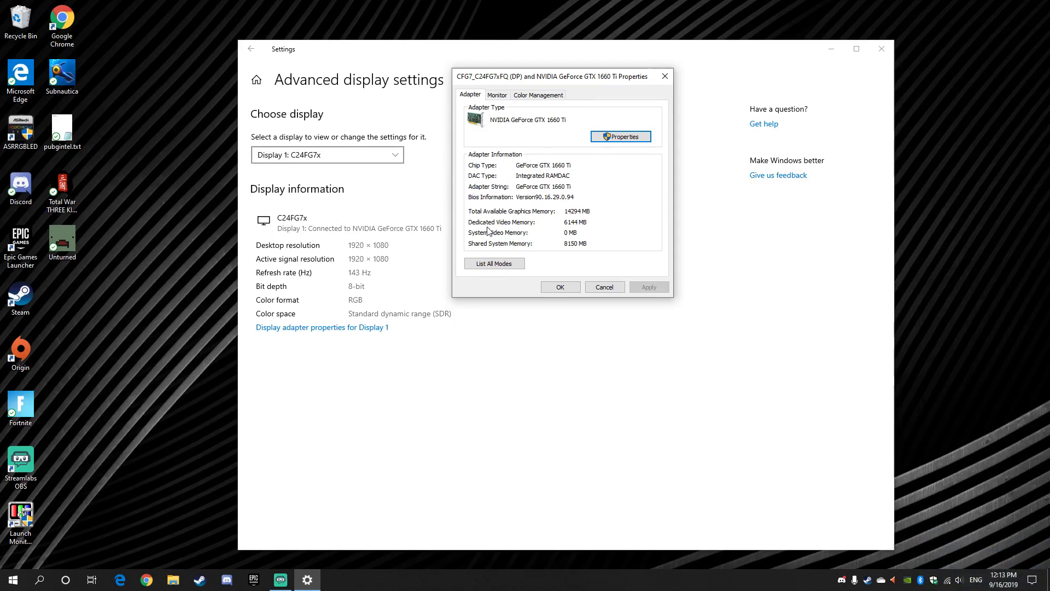
pyautogui.click(490, 96)
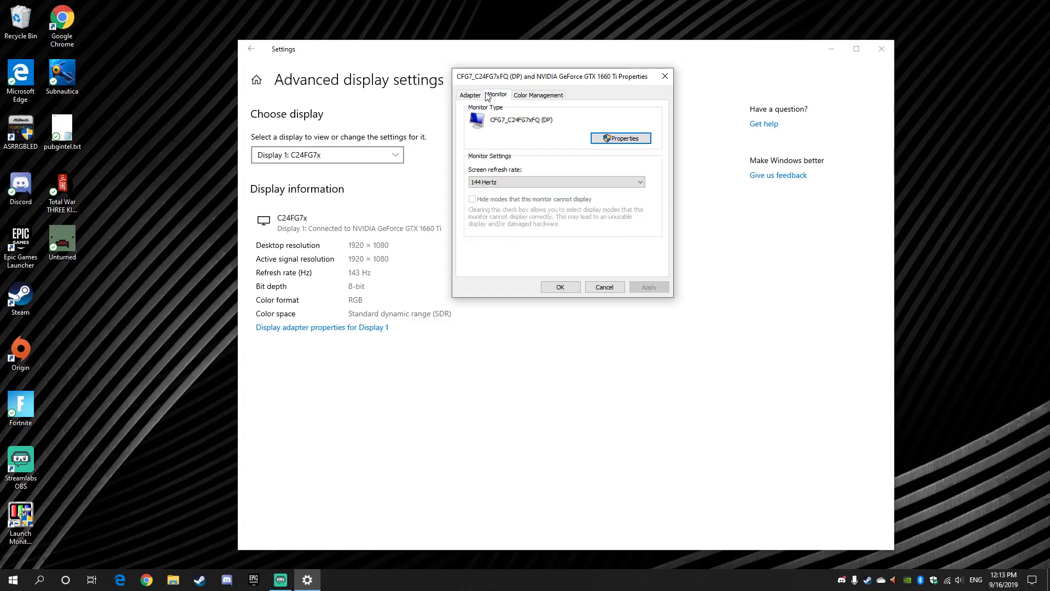
pyautogui.click(491, 183)
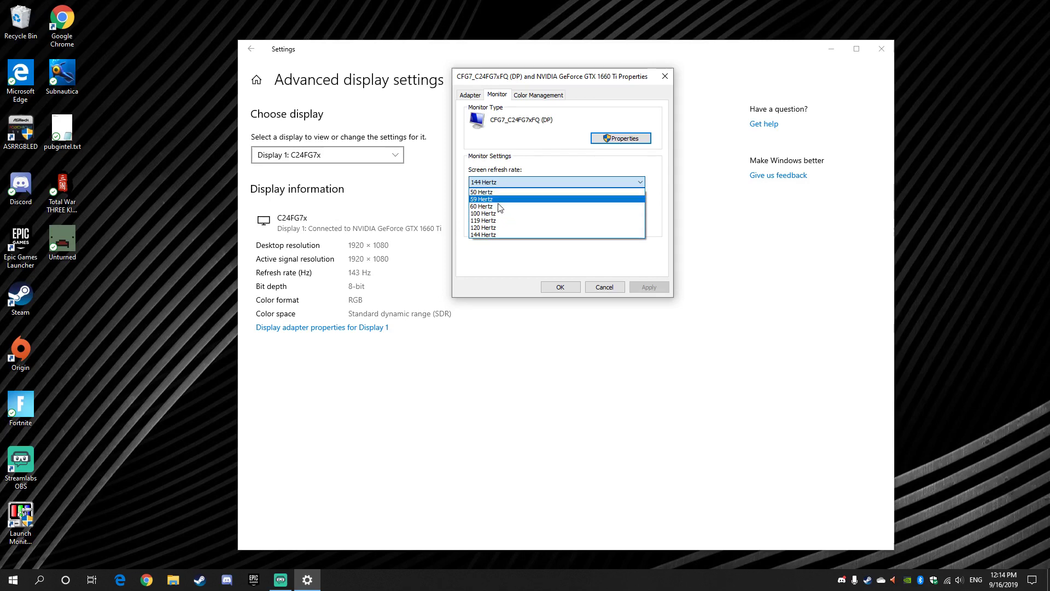
pyautogui.click(486, 235)
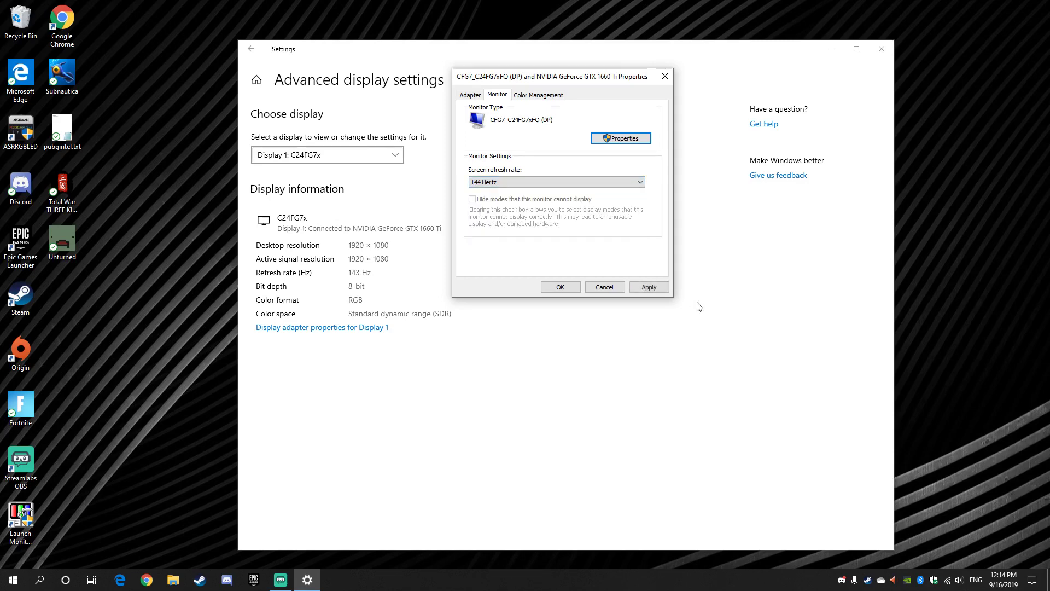
pyautogui.click(649, 287)
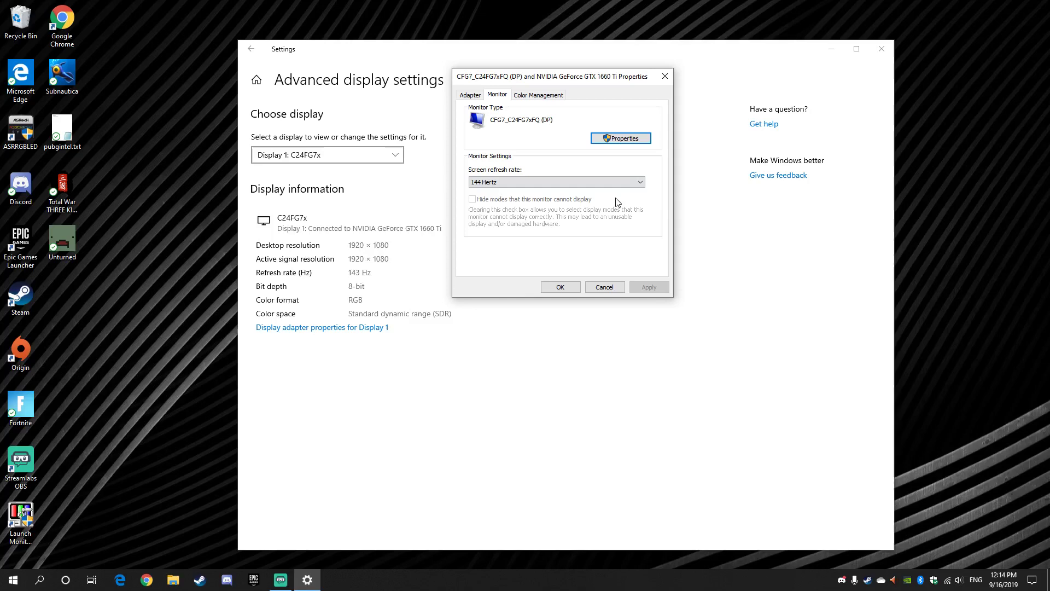
# Reconfirm 144 Hertz, close Monitor Properties with OK, and close the Settings window.
pyautogui.click(615, 182)
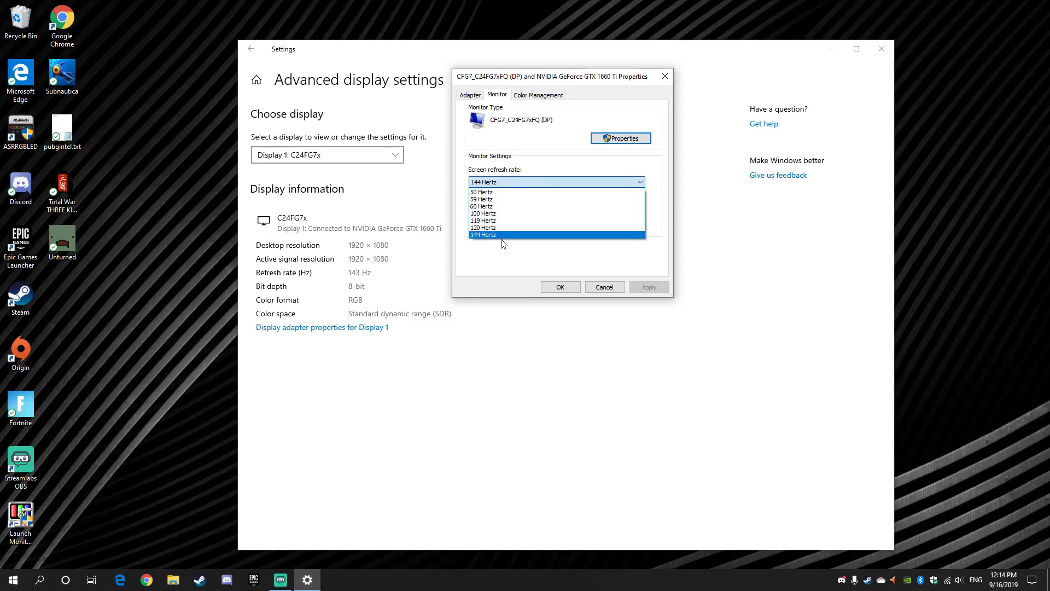
pyautogui.click(519, 235)
pyautogui.click(569, 288)
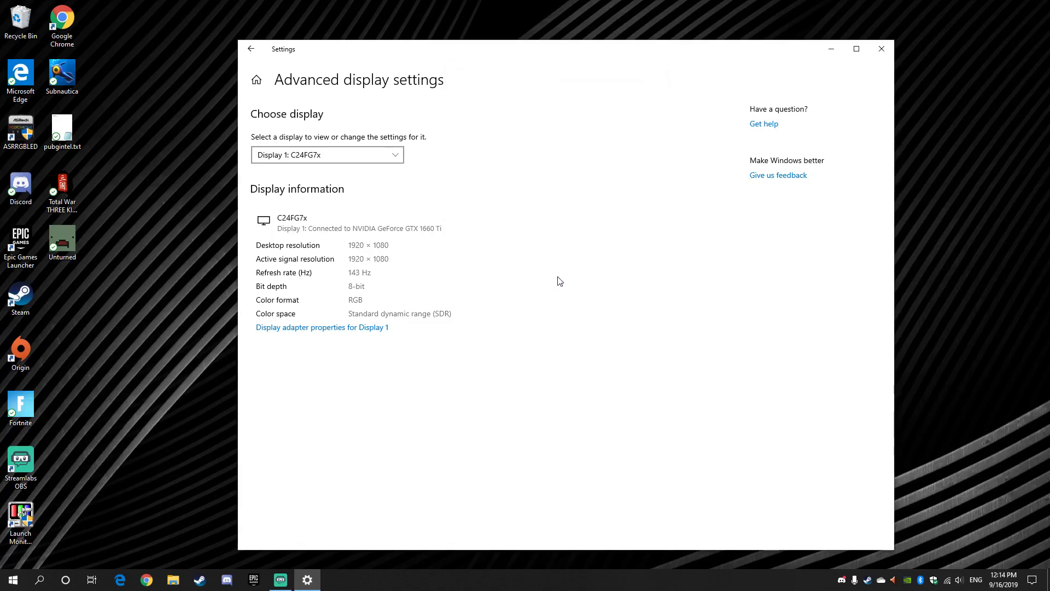
pyautogui.click(882, 51)
pyautogui.moveTo(680, 272); pyautogui.dragTo(459, 304)
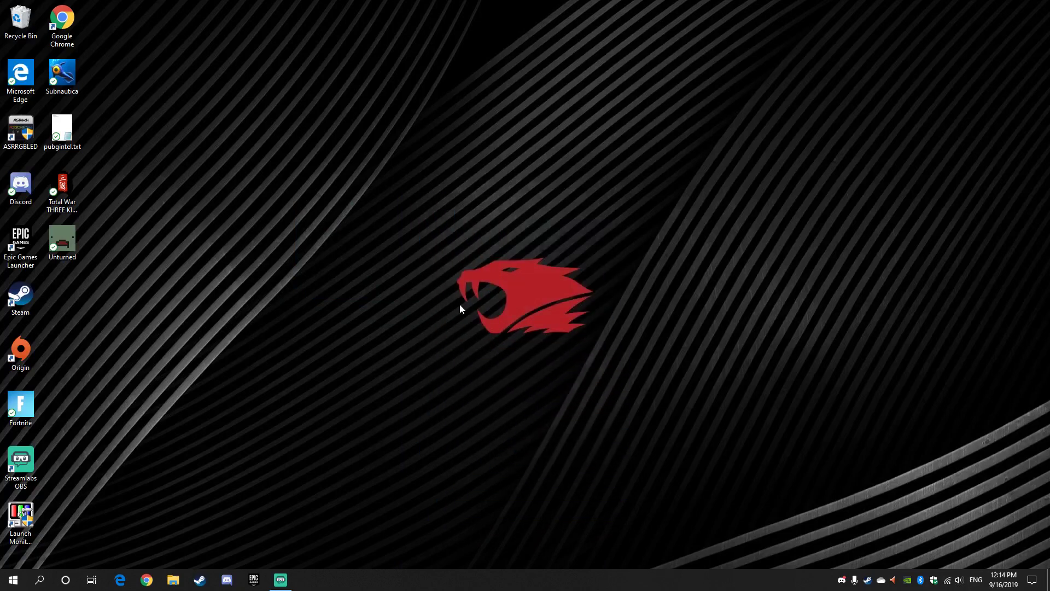
pyautogui.moveTo(480, 263); pyautogui.dragTo(627, 272)
pyautogui.moveTo(506, 264); pyautogui.dragTo(626, 347)
# Open and close the Personalization settings twice from the desktop menu.
pyautogui.rightClick(490, 317)
pyautogui.click(531, 504)
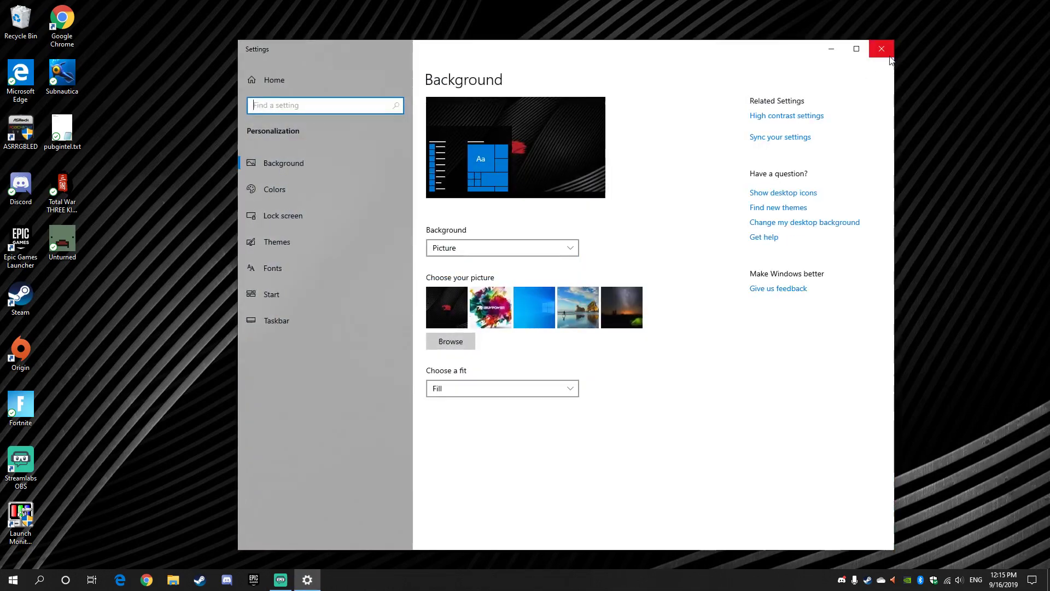
pyautogui.click(879, 49)
pyautogui.rightClick(745, 312)
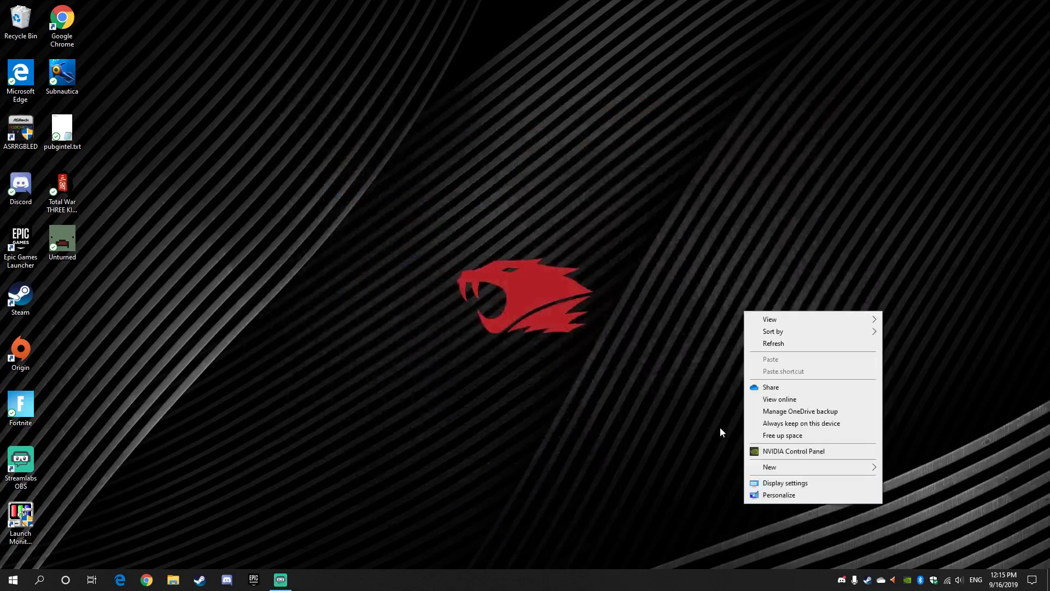
pyautogui.click(772, 495)
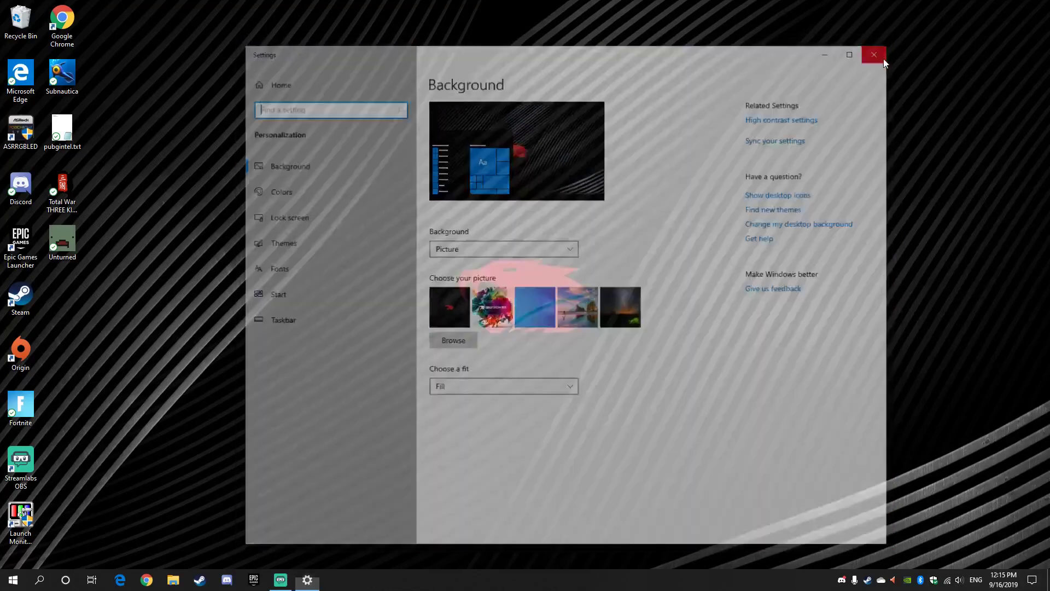
pyautogui.click(884, 58)
# Open Display settings and scroll to show 100% scaling, 1920 × 1080 and Landscape.
pyautogui.rightClick(861, 217)
pyautogui.click(891, 386)
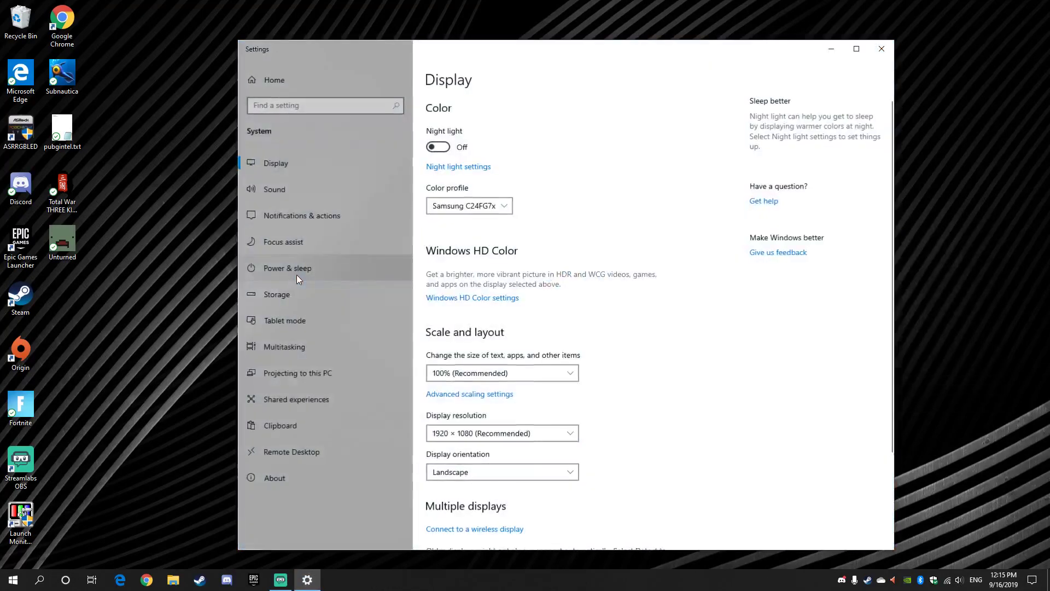
pyautogui.scroll(-1, 559, 264)
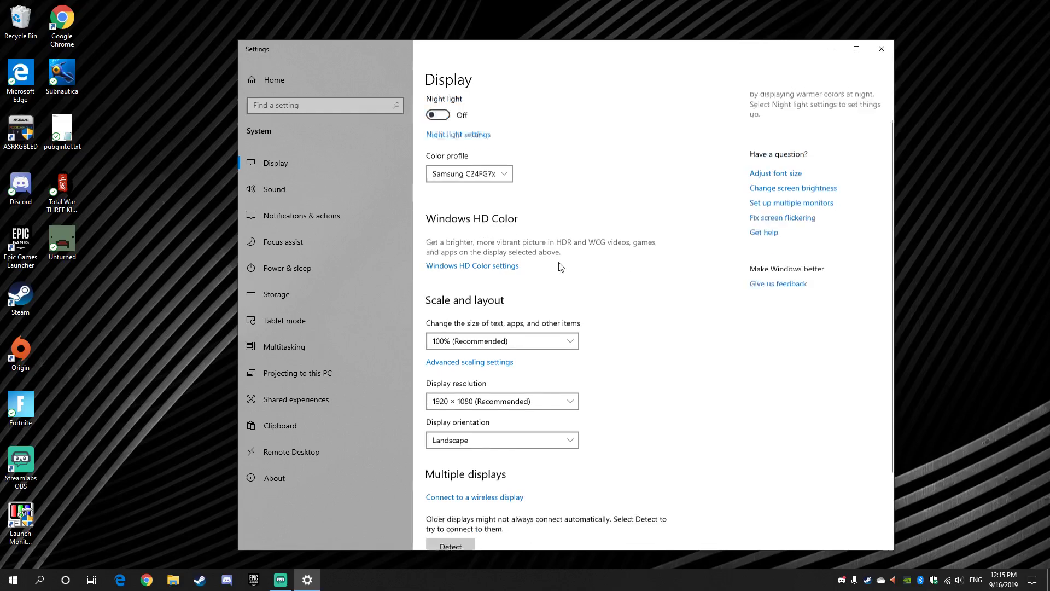
pyautogui.scroll(-2, 561, 266)
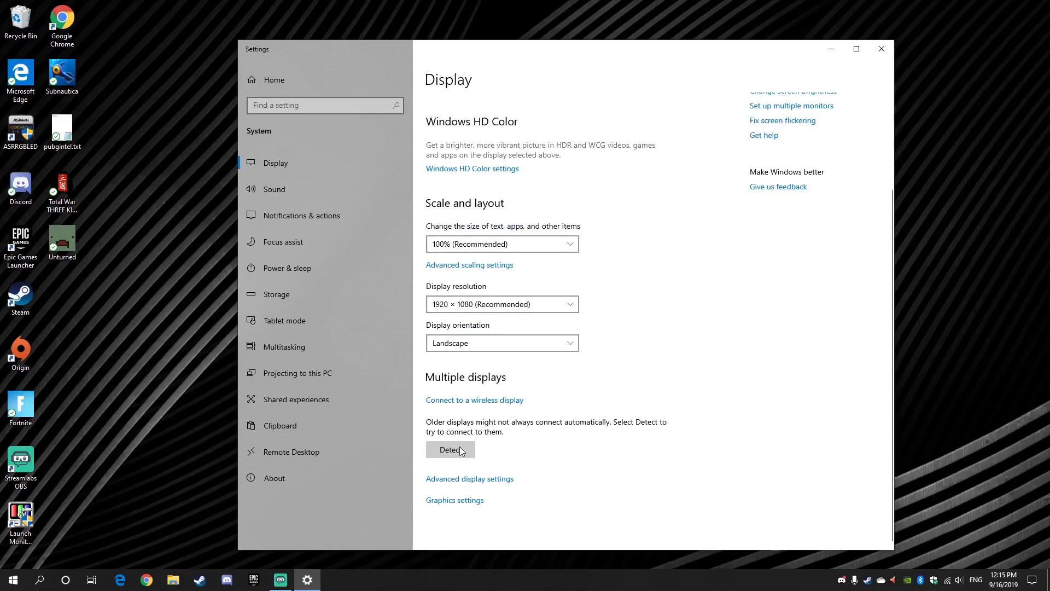
# Visit Graphics settings, then view the resolution list, leaving it at 1920 × 1080.
pyautogui.click(451, 505)
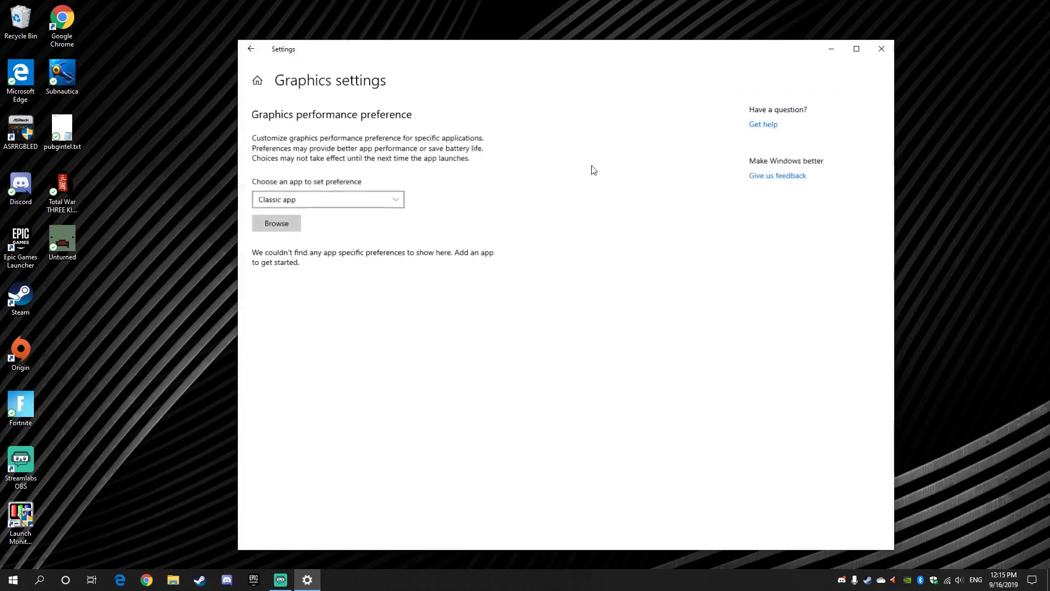
pyautogui.click(250, 47)
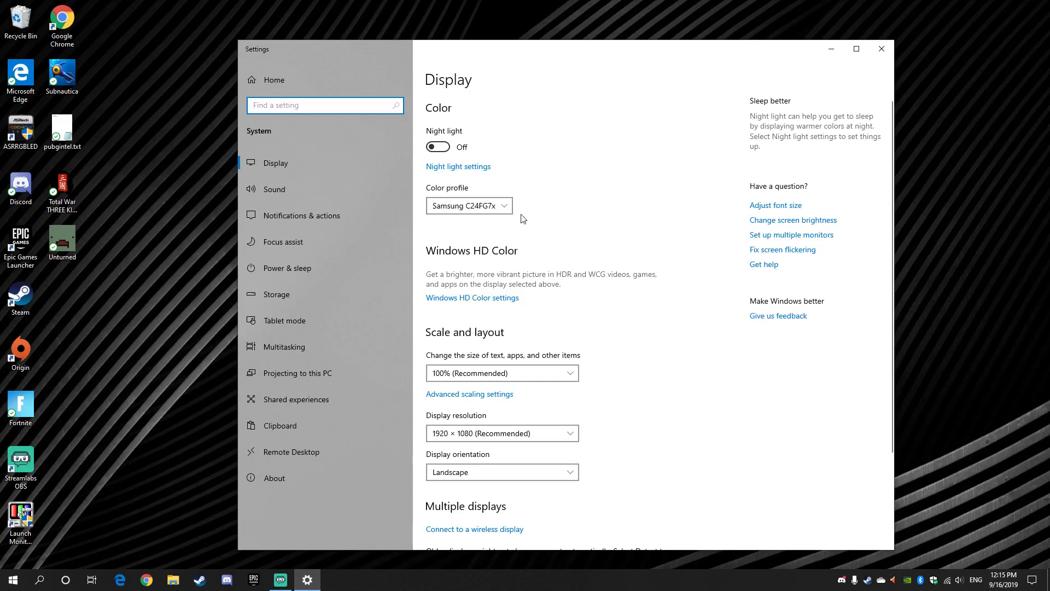
pyautogui.scroll(-3, 561, 298)
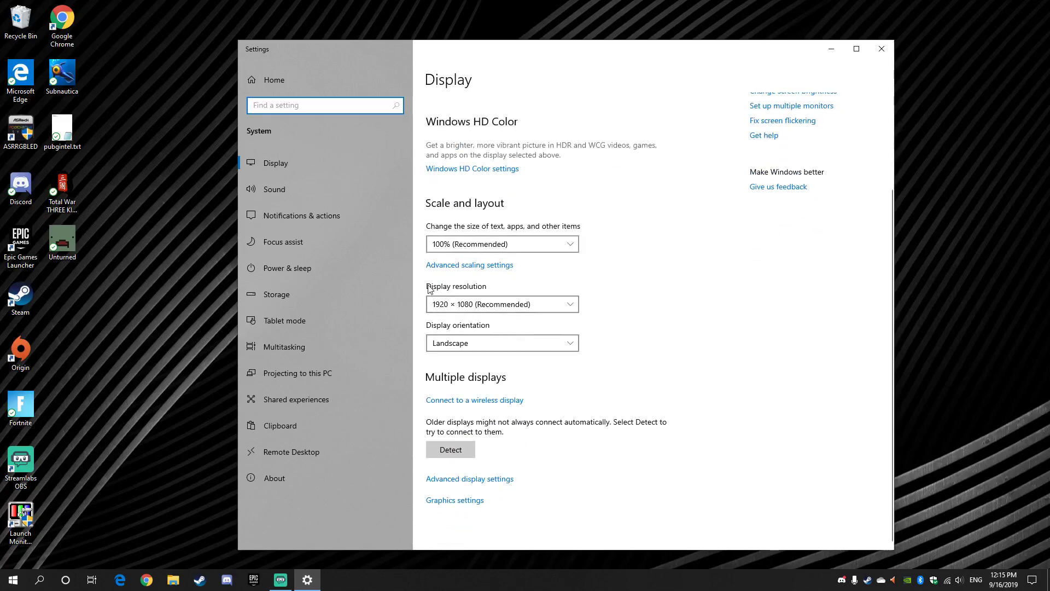
pyautogui.click(462, 303)
pyautogui.scroll(-3, 467, 399)
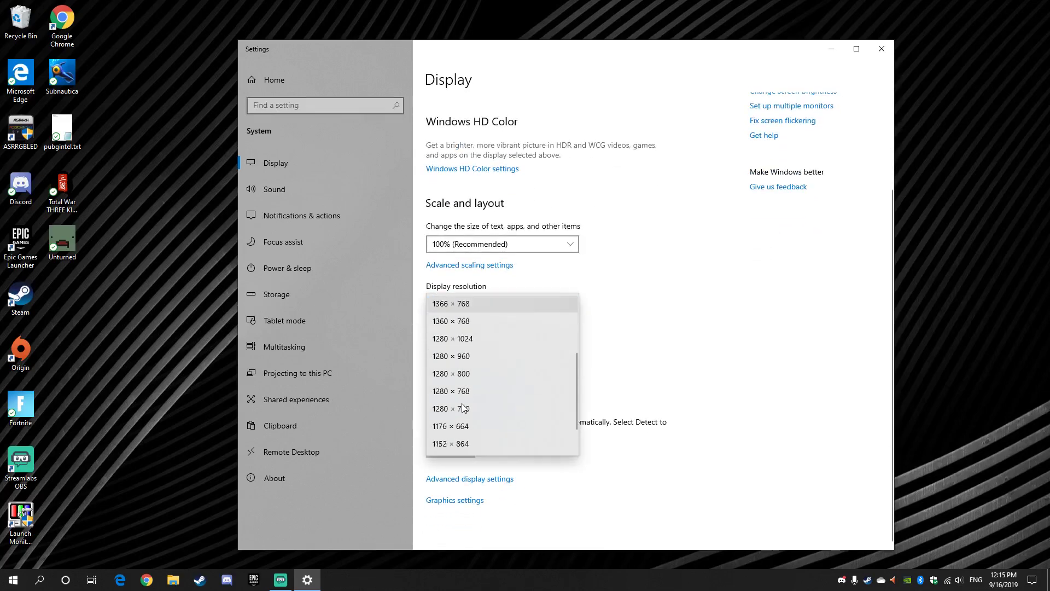
pyautogui.click(678, 260)
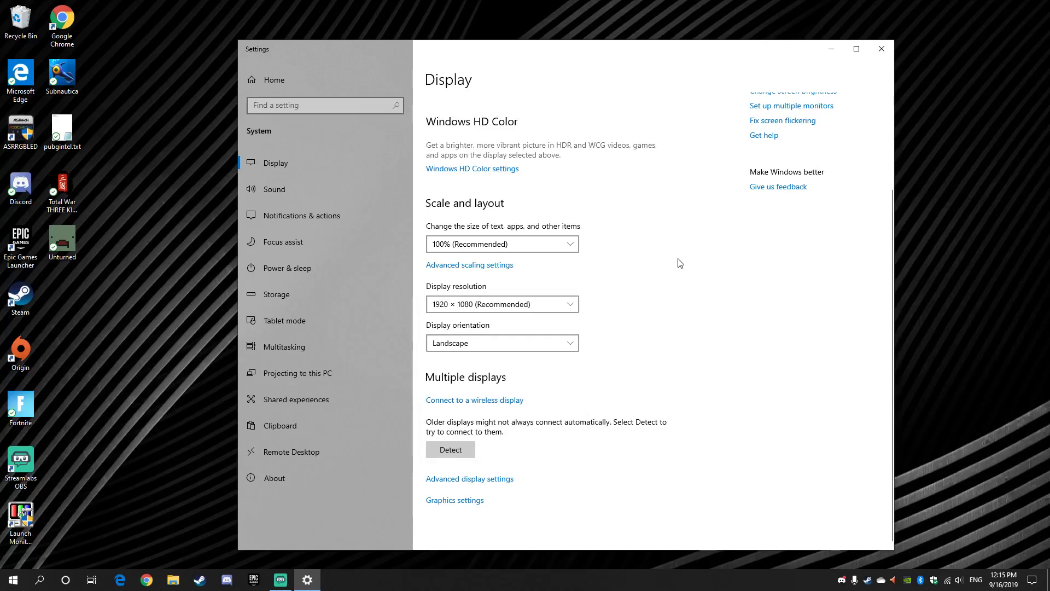
# Keep the orientation at Landscape and bring Streamlabs OBS to the front.
pyautogui.click(466, 339)
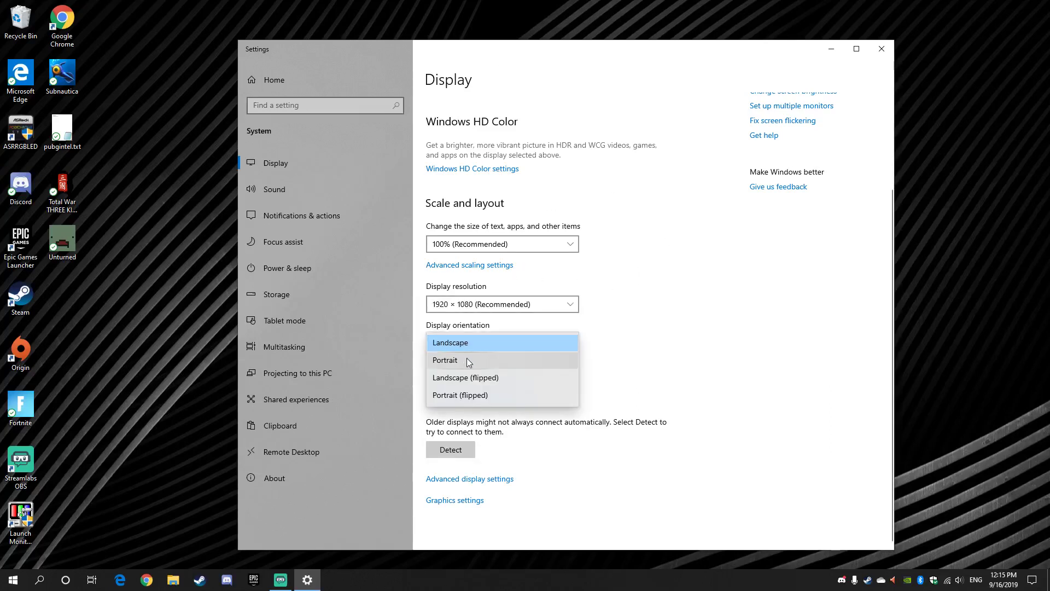
pyautogui.click(464, 343)
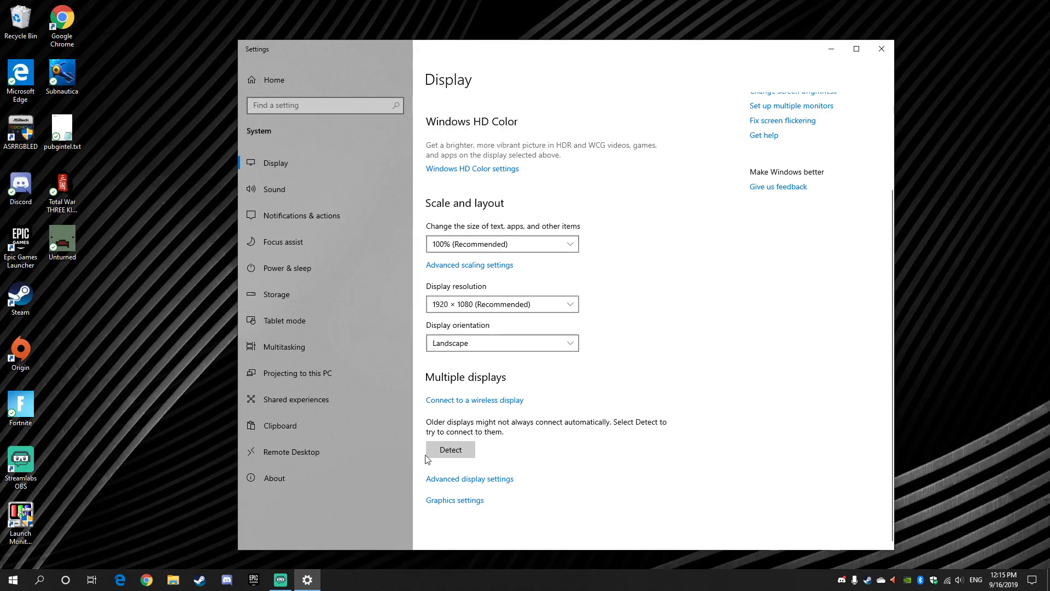
pyautogui.click(280, 579)
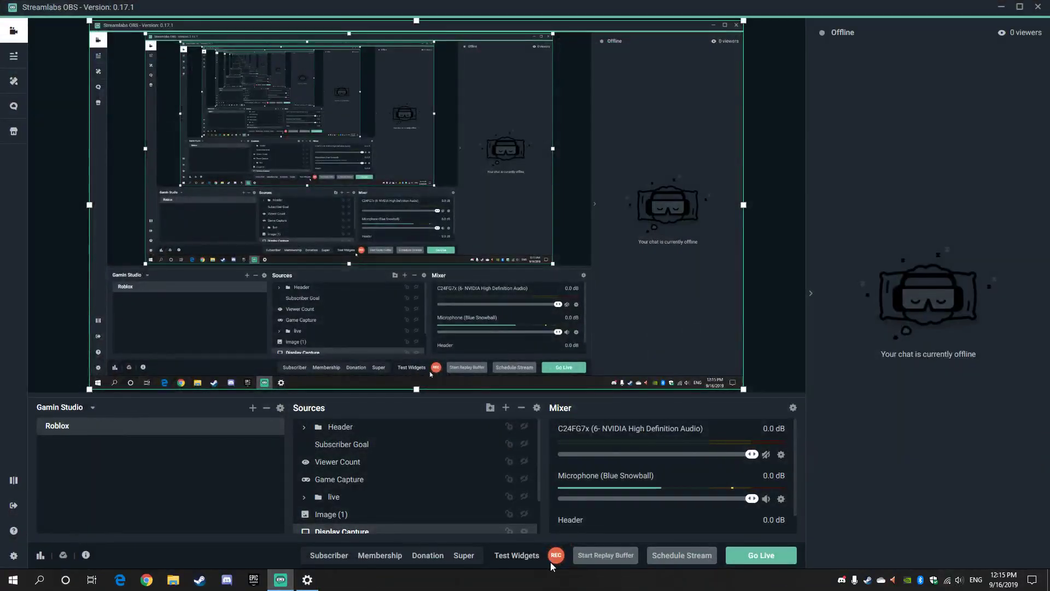